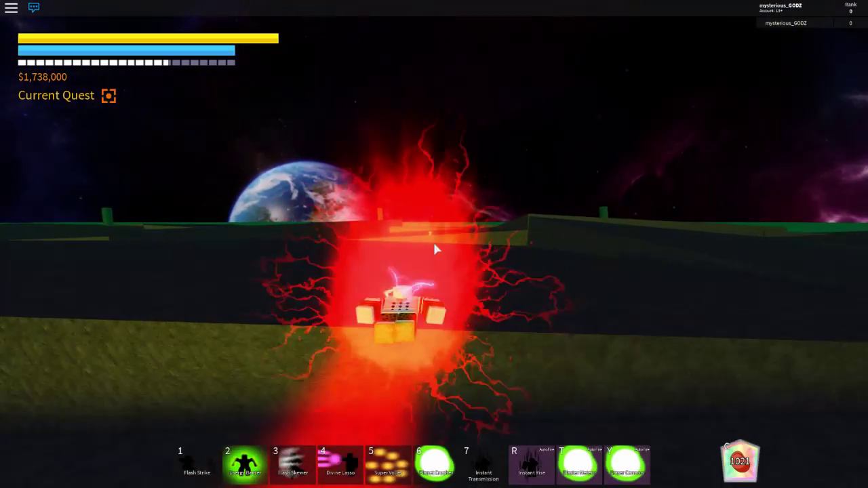
# Step: Fire repeated green energy-beam volleys (T) at the Broly BR boss
pyautogui.press('t')
pyautogui.click(434, 254)
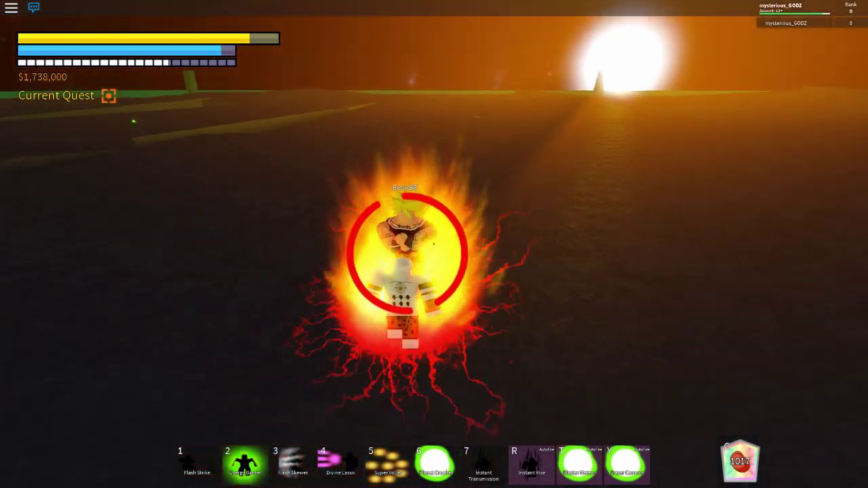
pyautogui.press('t')
pyautogui.click(434, 255)
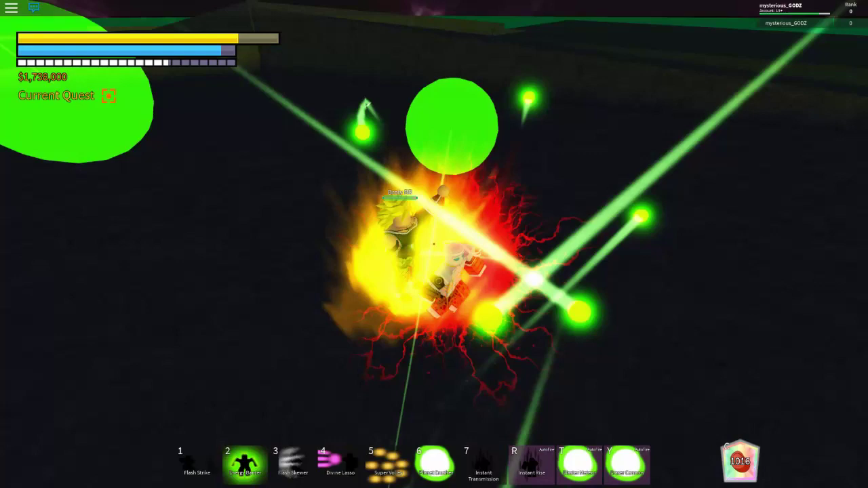
pyautogui.press('t')
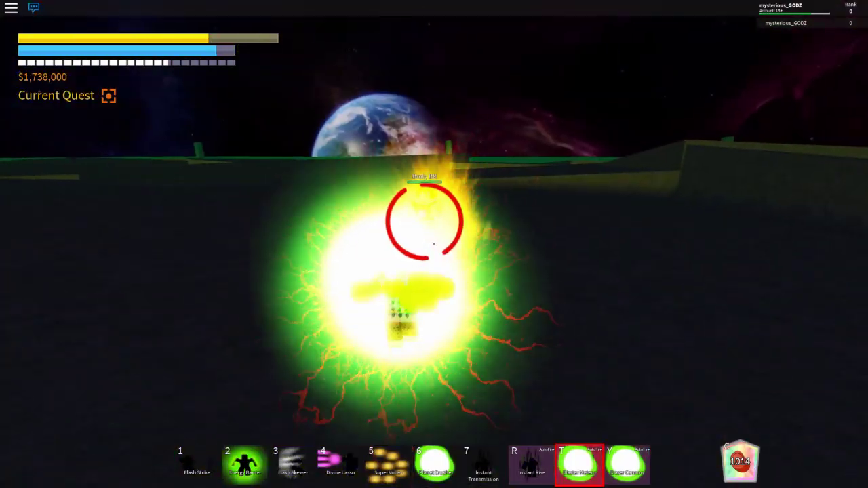
# Step: Switch to the R attack and keep firing green blasts at Broly BR
pyautogui.click(434, 245)
pyautogui.press('r')
pyautogui.click(434, 244)
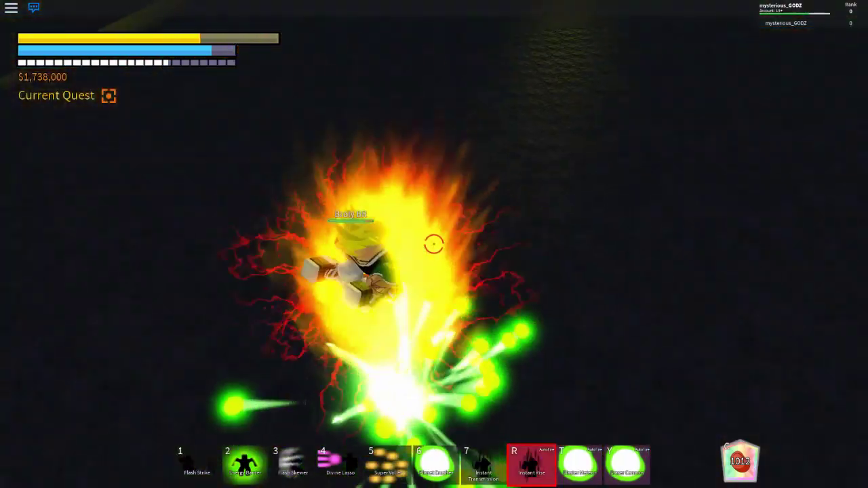
pyautogui.click(435, 249)
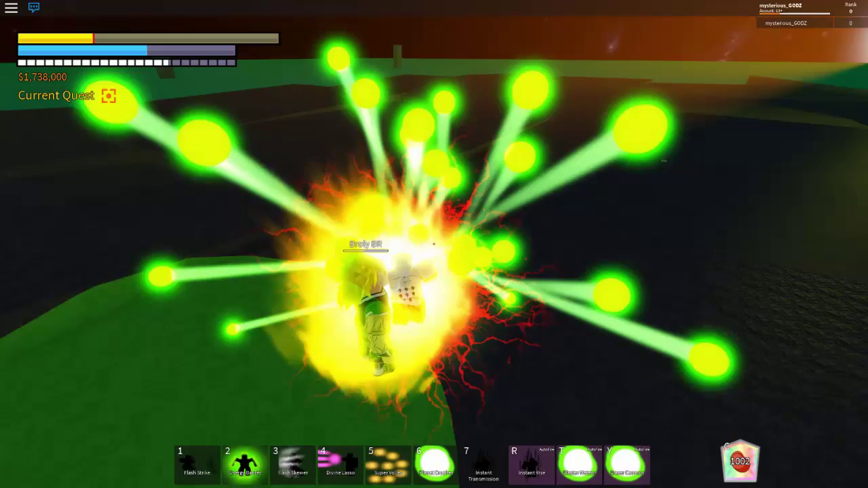
# Step: Unleash yellow flash attacks and Blaster Meteor volleys at Broly, refilling health
pyautogui.press('r')
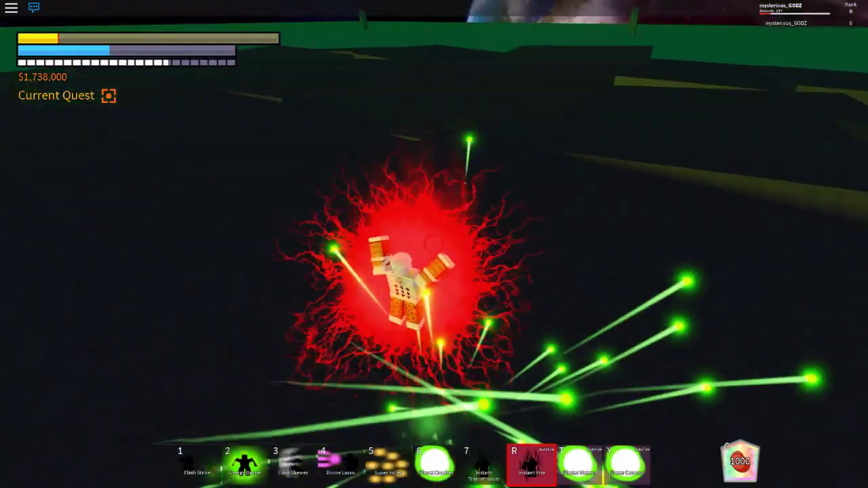
pyautogui.press('t')
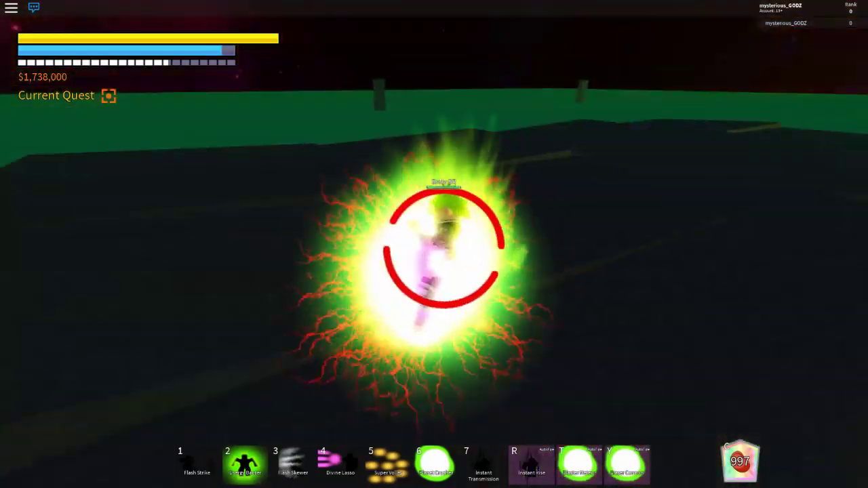
pyautogui.press('t')
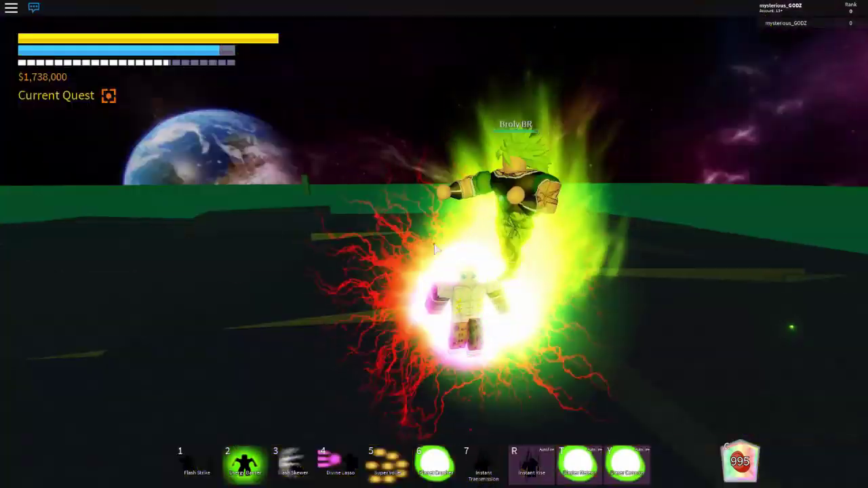
pyautogui.press('t')
pyautogui.press('t')
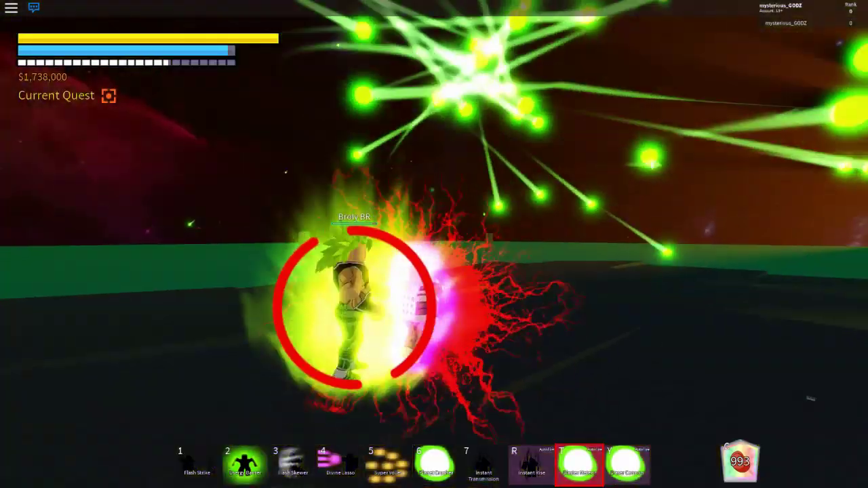
pyautogui.press('t')
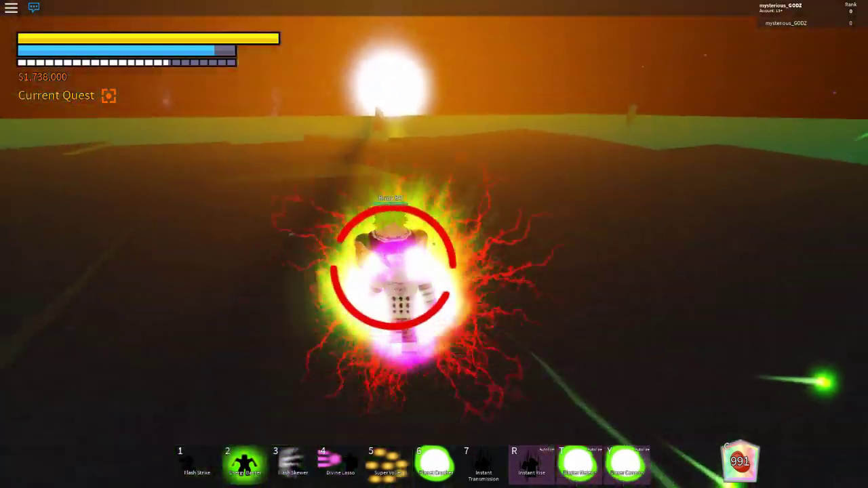
pyautogui.press('t')
pyautogui.press('t')
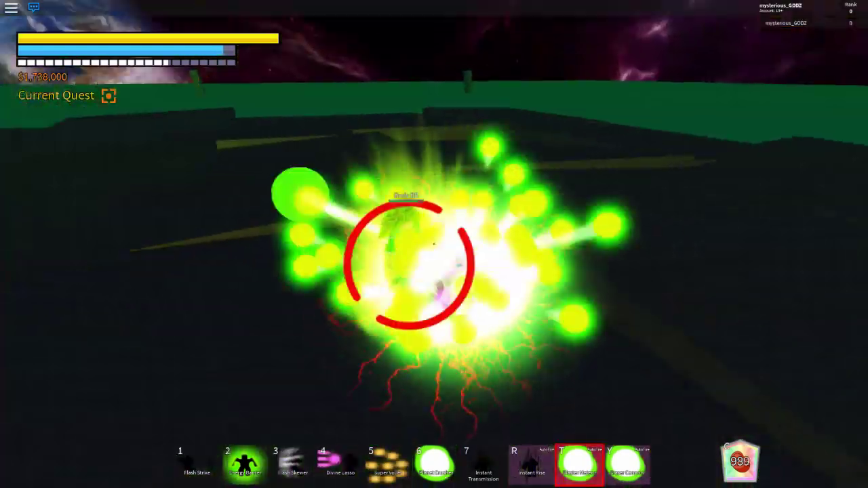
pyautogui.press('t')
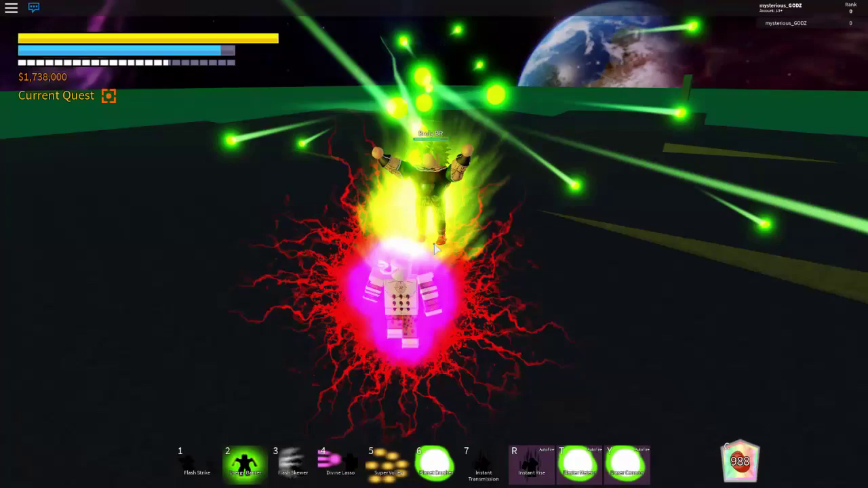
# Step: Launch a green sphere attack, then keep green blast volleys on the locked-on boss
pyautogui.press('r')
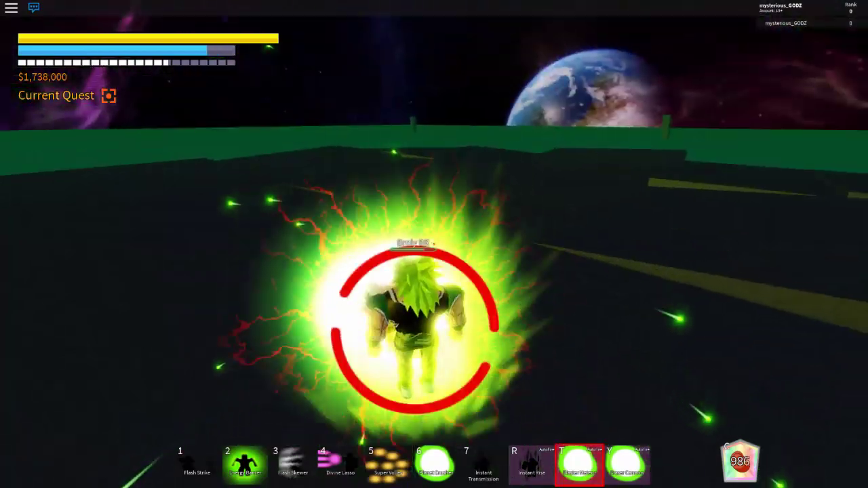
pyautogui.press('t')
pyautogui.press('t')
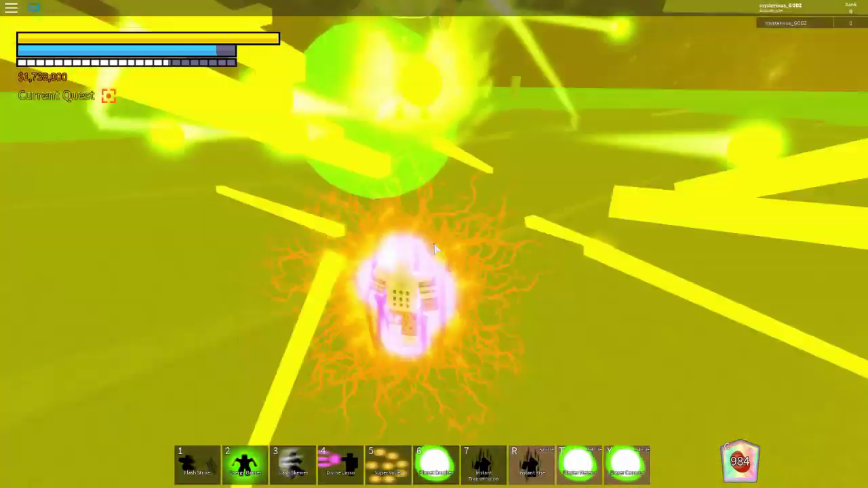
pyautogui.press('t')
pyautogui.press('t')
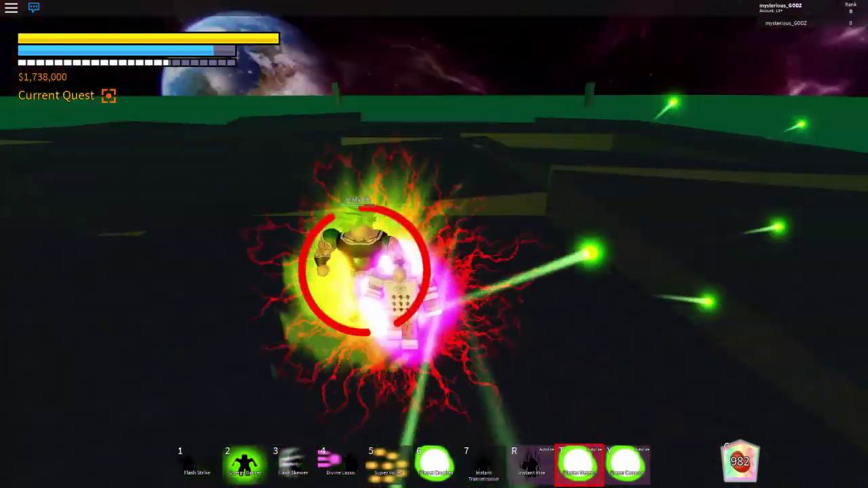
pyautogui.press('t')
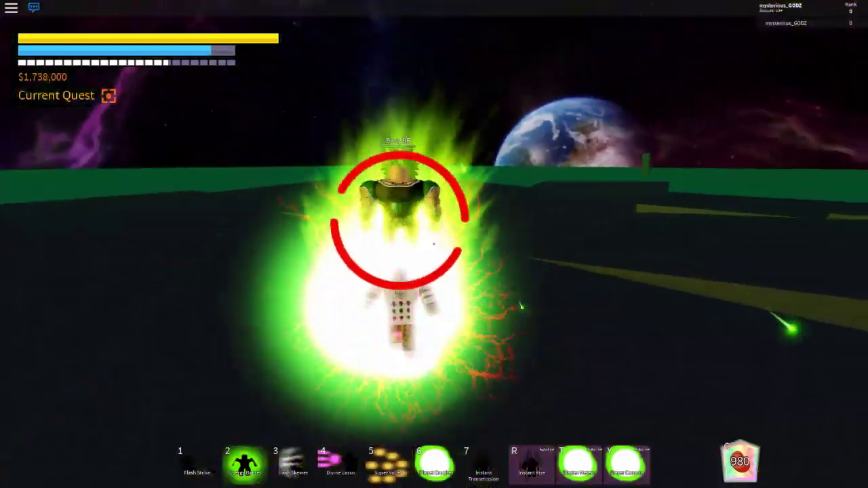
pyautogui.press('t')
pyautogui.press('t')
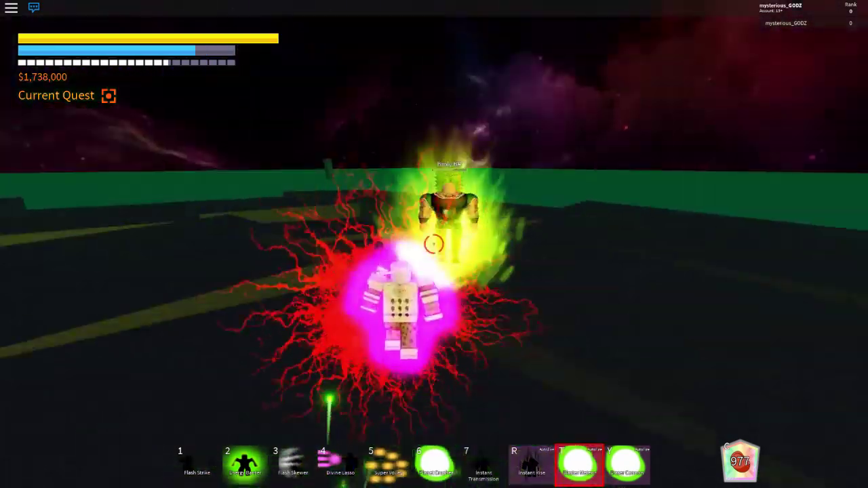
pyautogui.press('t')
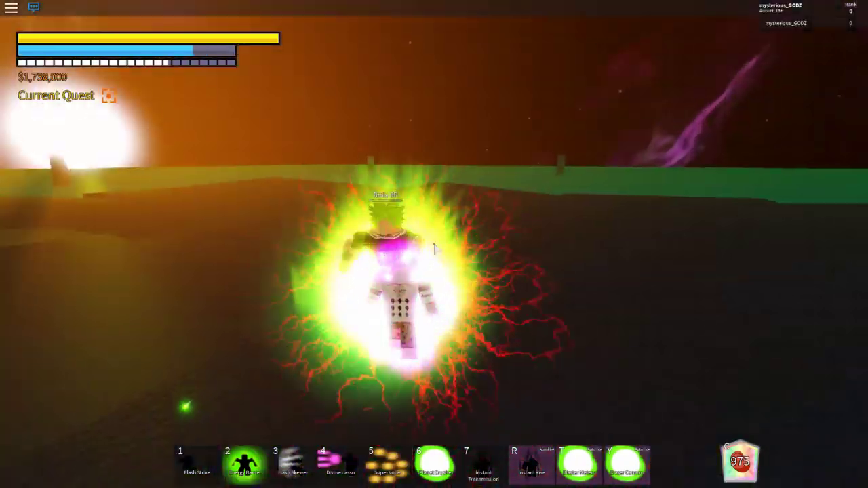
pyautogui.press('t')
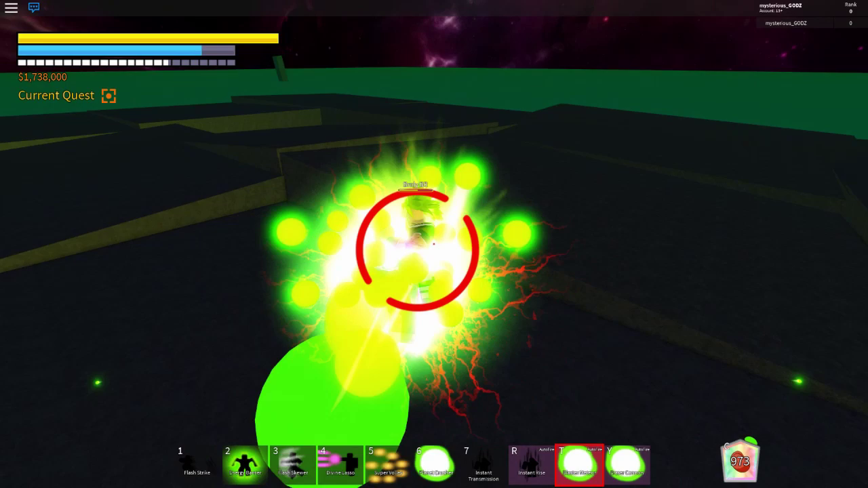
# Step: Set off huge yellow explosions and more green volleys, dropping Broly's counter toward 966
pyautogui.press('t')
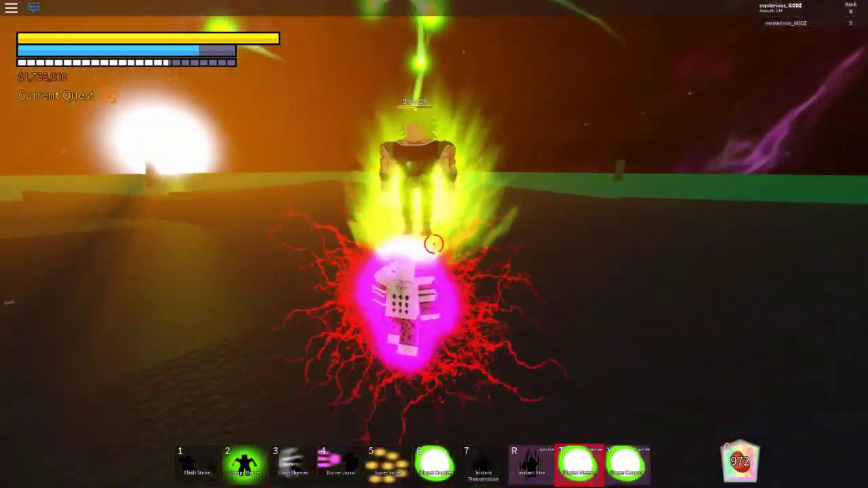
pyautogui.press('t')
pyautogui.press('t')
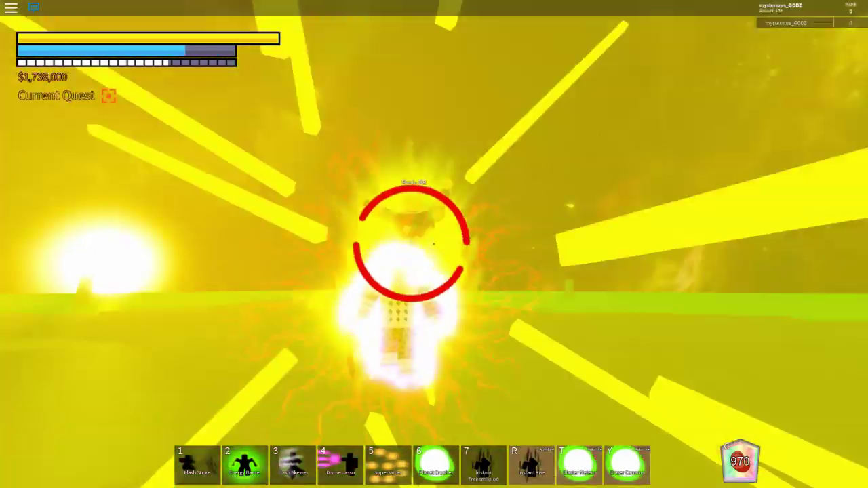
pyautogui.press('t')
pyautogui.press('t')
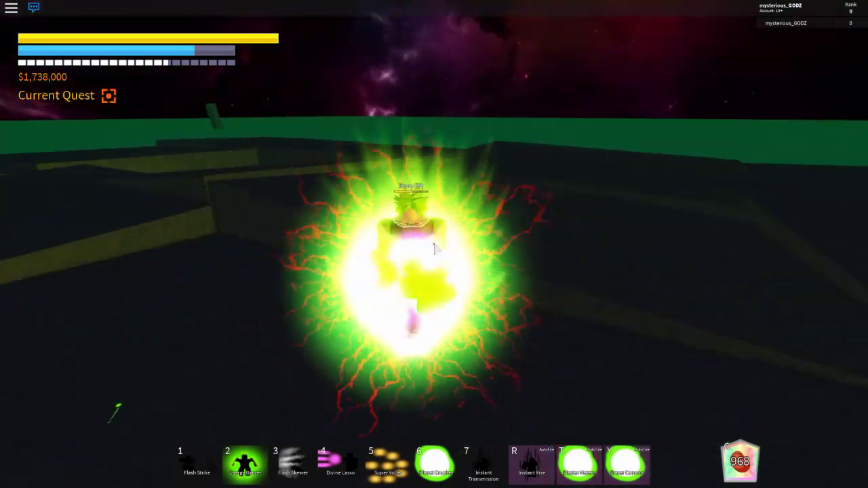
pyautogui.press('t')
pyautogui.press('t')
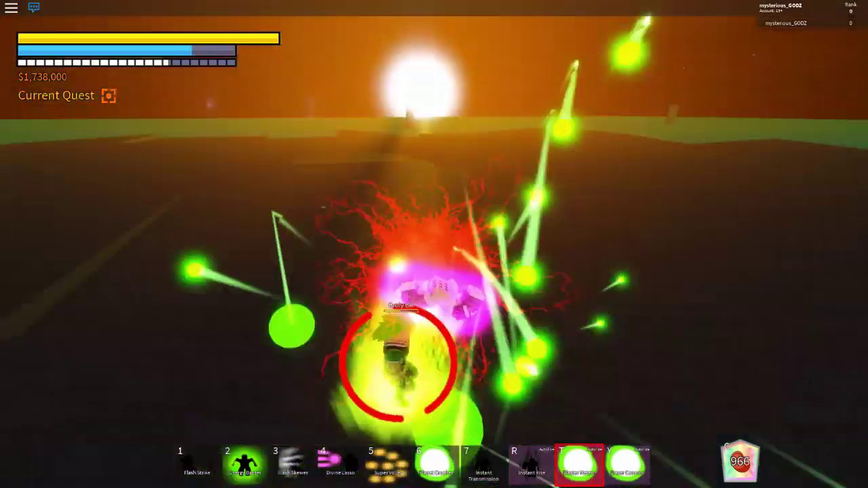
pyautogui.press('t')
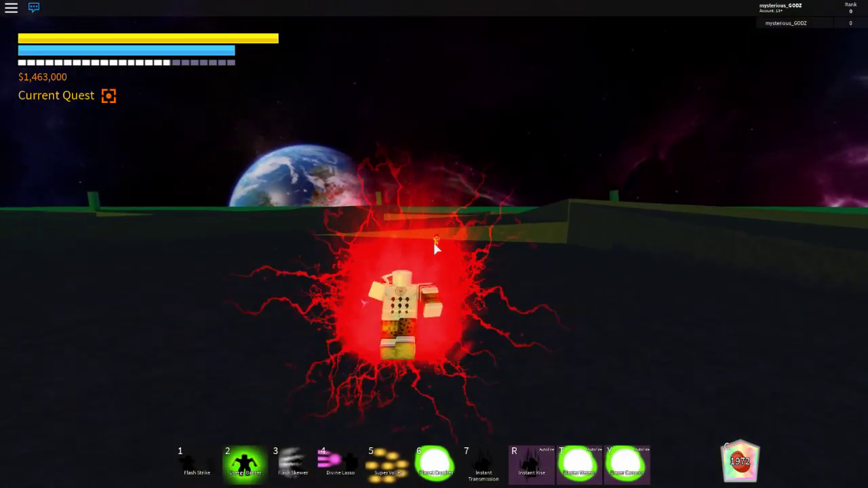
# Step: Hit Broly BR with green energy bursts and a huge explosive attack
pyautogui.press('t')
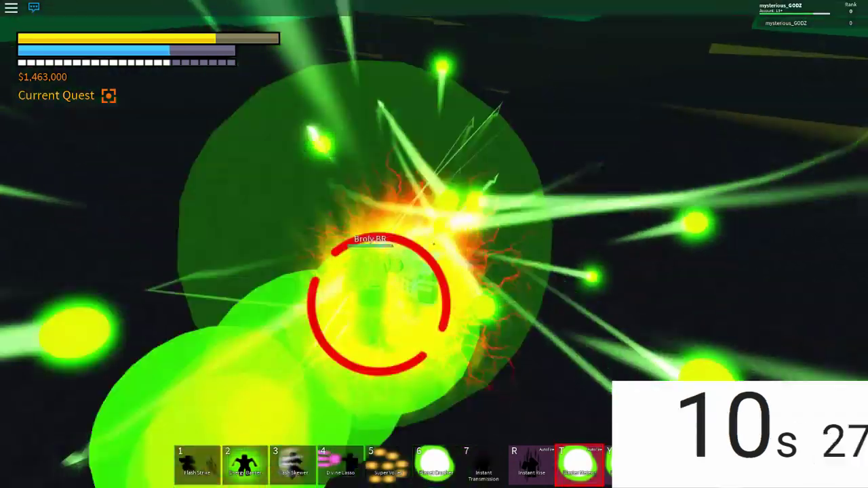
pyautogui.press('t')
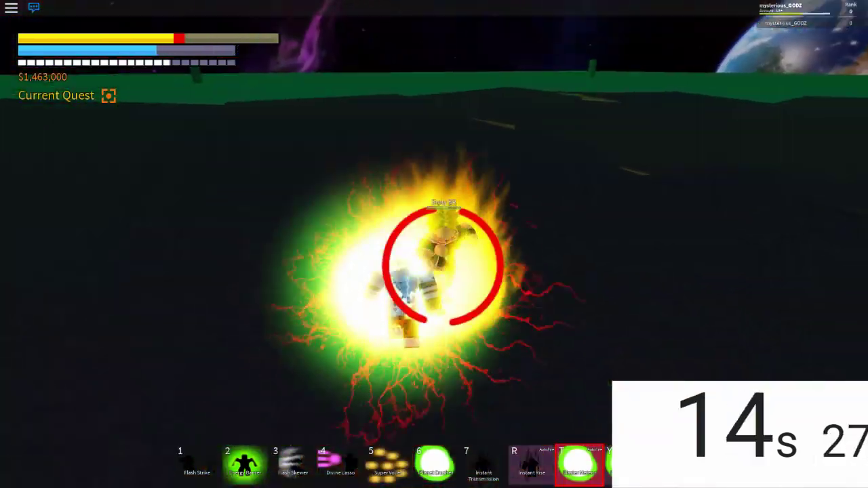
pyautogui.press('t')
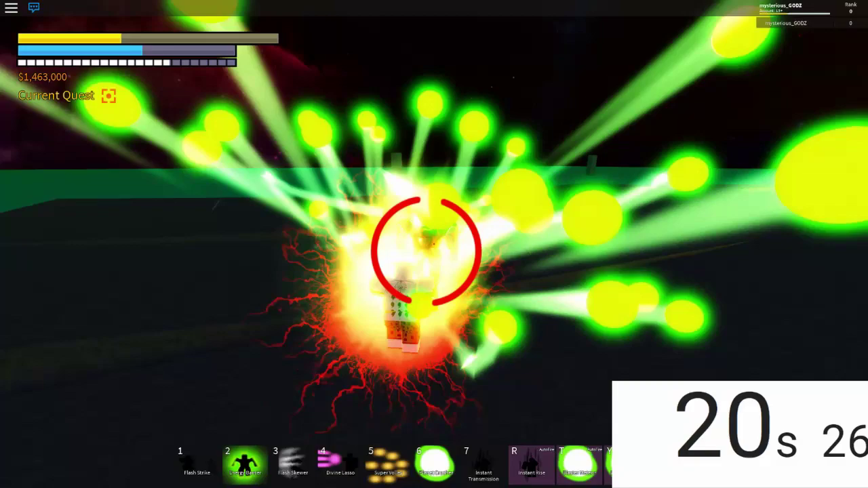
# Step: Escape with Instant Rise at low health, recover full health, and re-lock on Broly BR
pyautogui.press('y')
pyautogui.press('r')
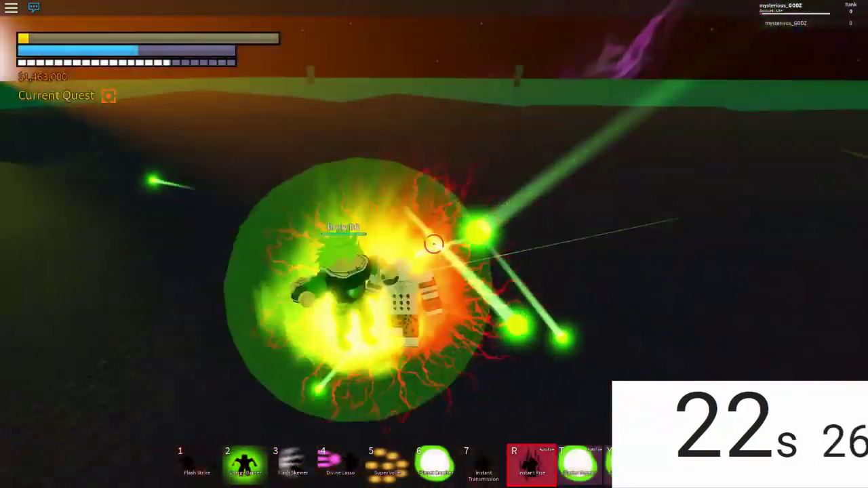
pyautogui.press('c')
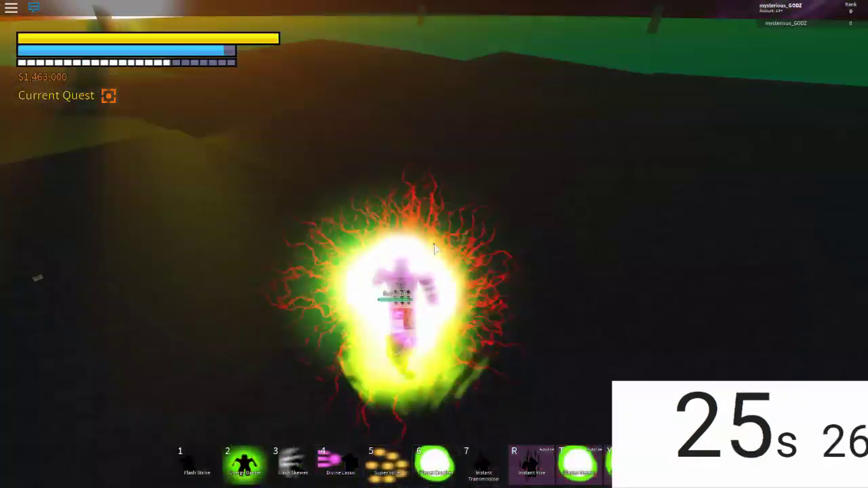
pyautogui.click(436, 249)
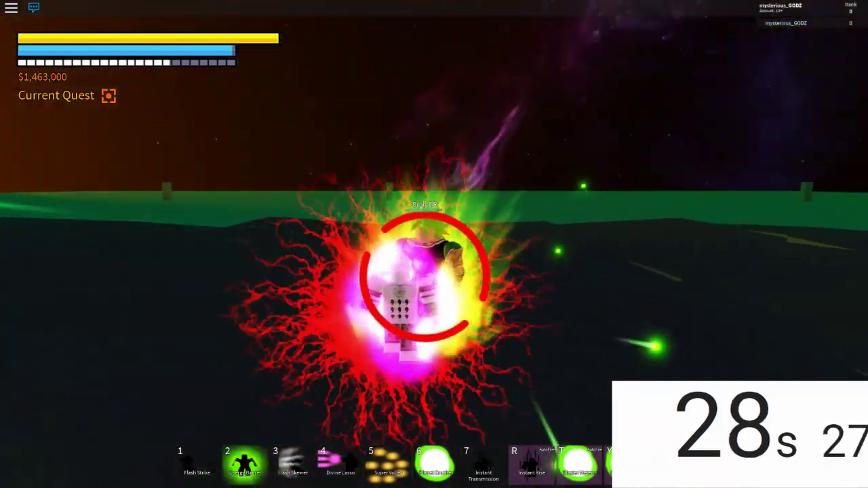
# Step: Resume the Blaster Meteor barrage, adding a massive blast and green energy sphere
pyautogui.press('t')
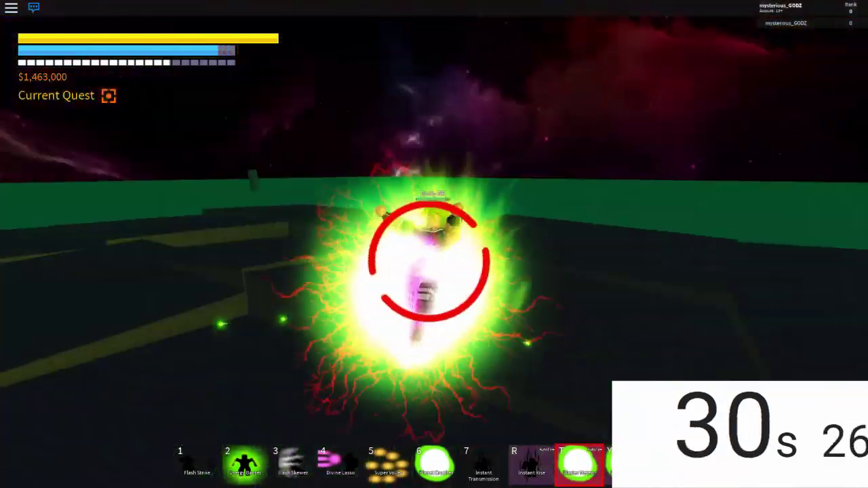
pyautogui.press('t')
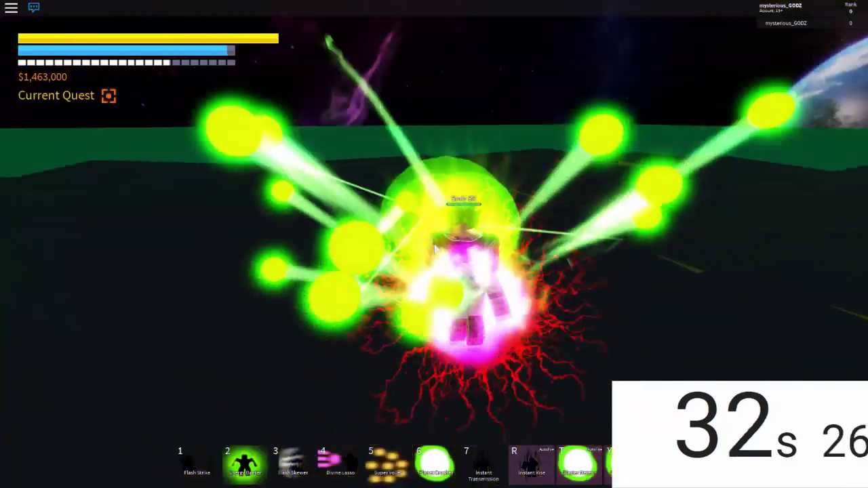
pyautogui.press('y')
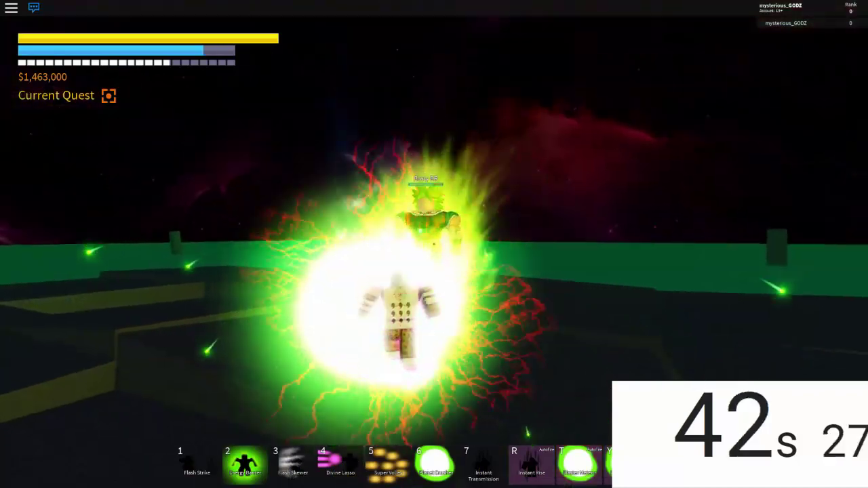
pyautogui.press('t')
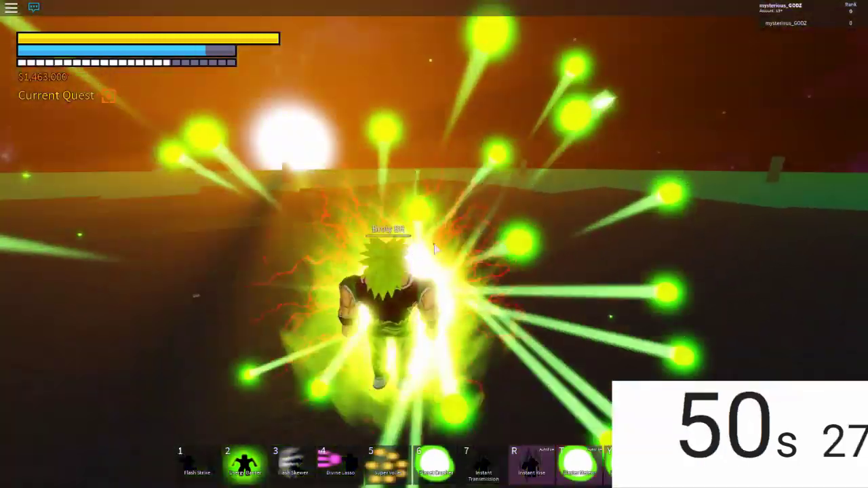
pyautogui.press('t')
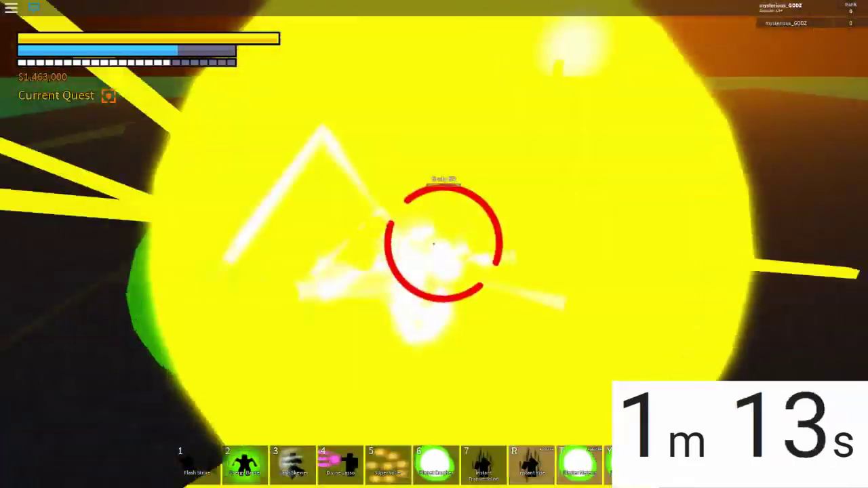
# Step: Fire five more Blaster Meteor volleys until Broly falls, earning 558 million EXP
pyautogui.press('t')
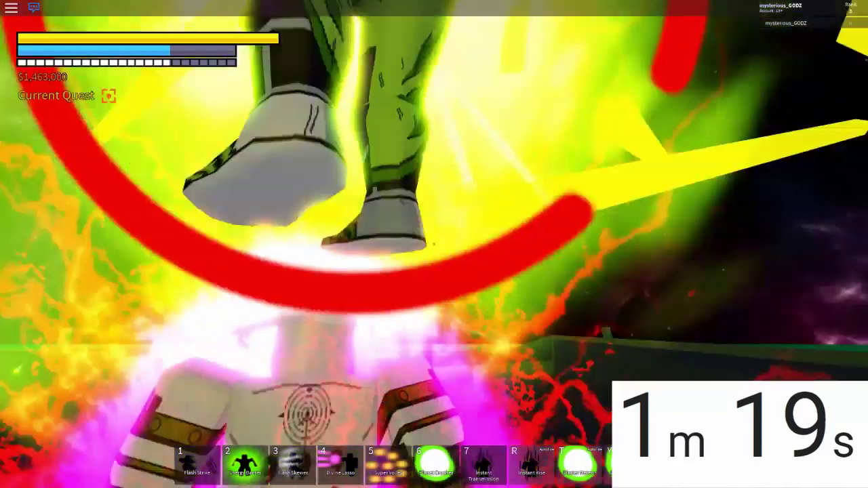
pyautogui.press('t')
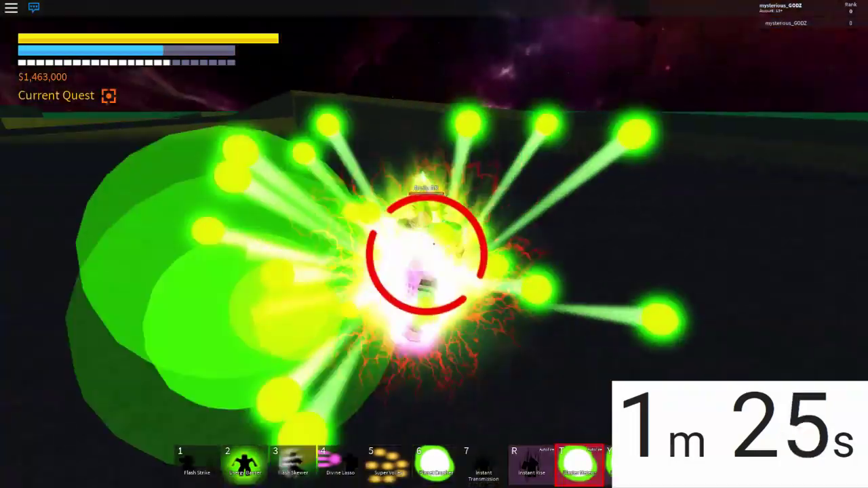
pyautogui.press('t')
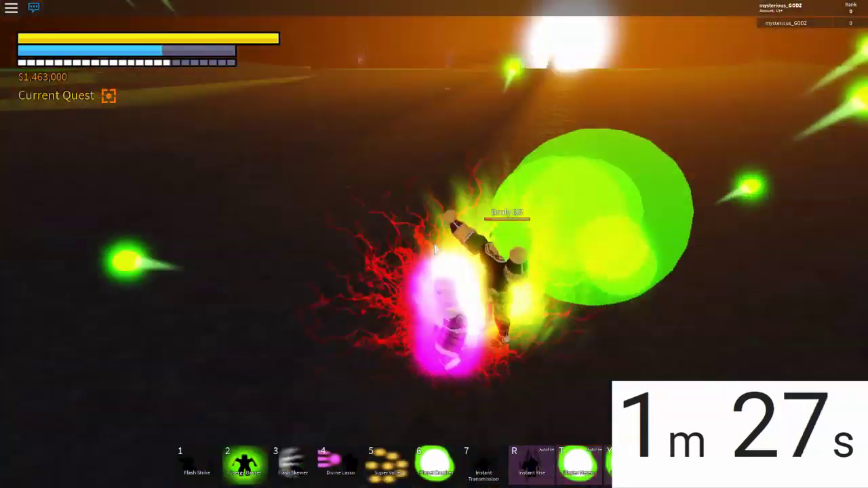
pyautogui.press('t')
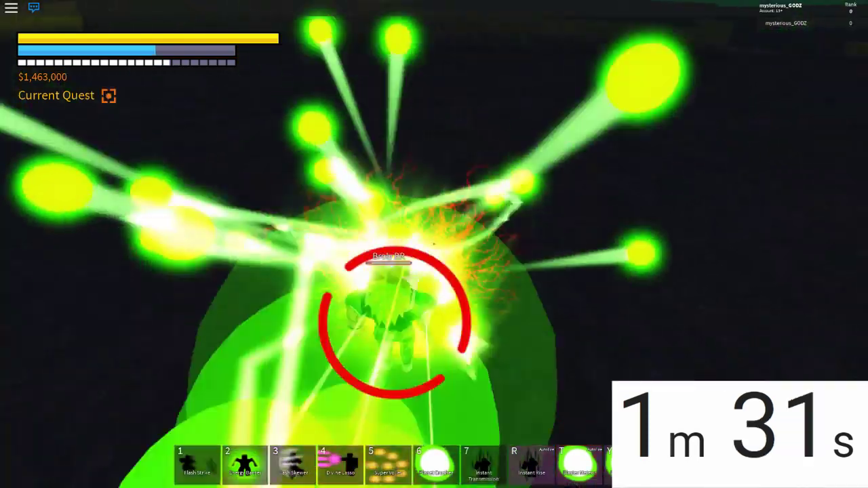
pyautogui.press('t')
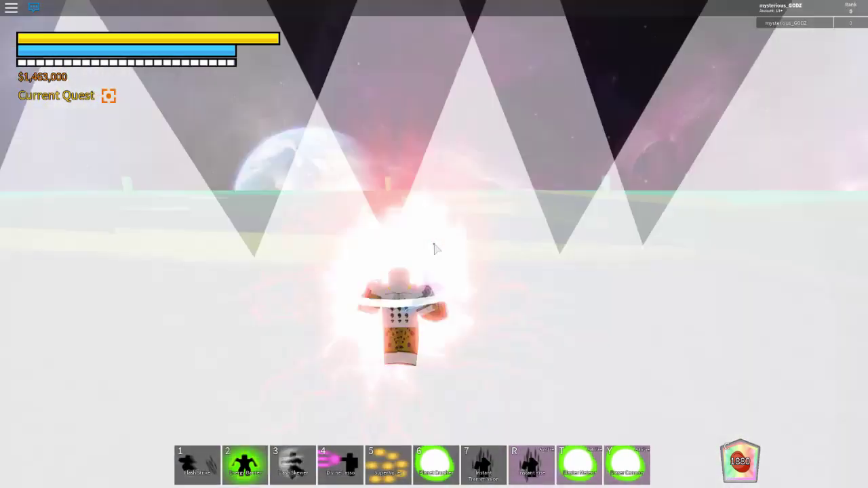
# Step: Charge up for the new round and fire a massive blast at Broly BR
pyautogui.press('t')
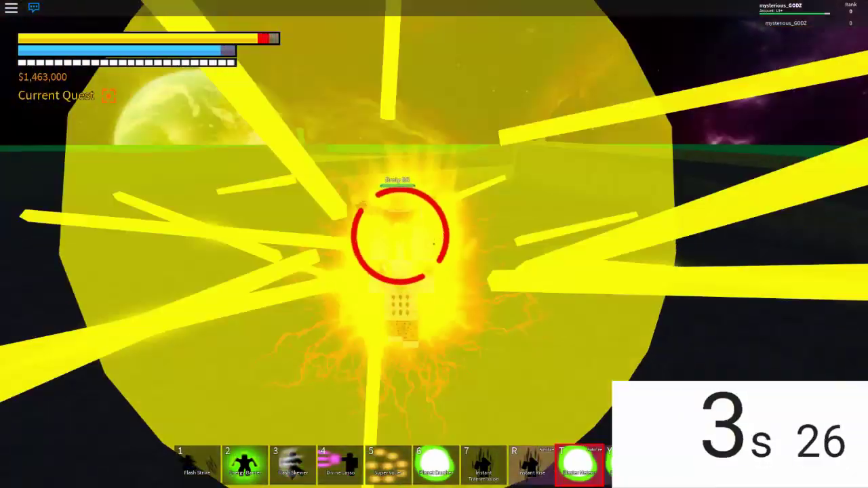
pyautogui.press('t')
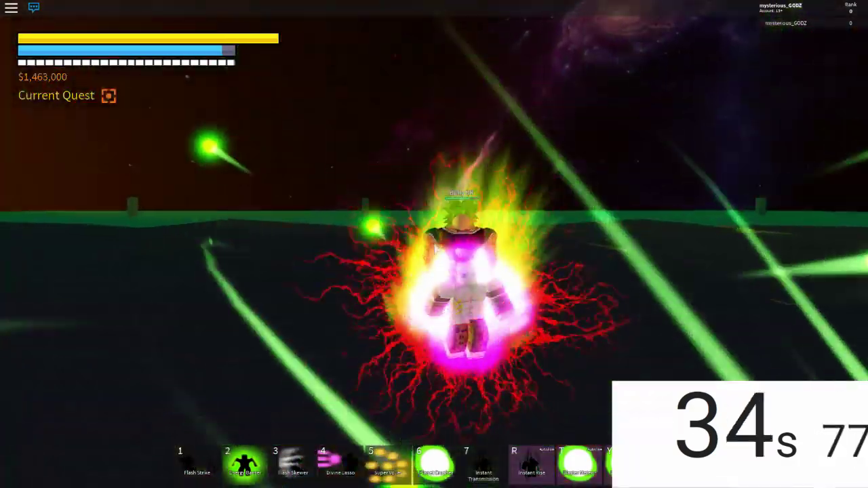
# Step: Fire three more Blaster Meteor volleys, surrounding Broly BR with green energy balls
pyautogui.press('t')
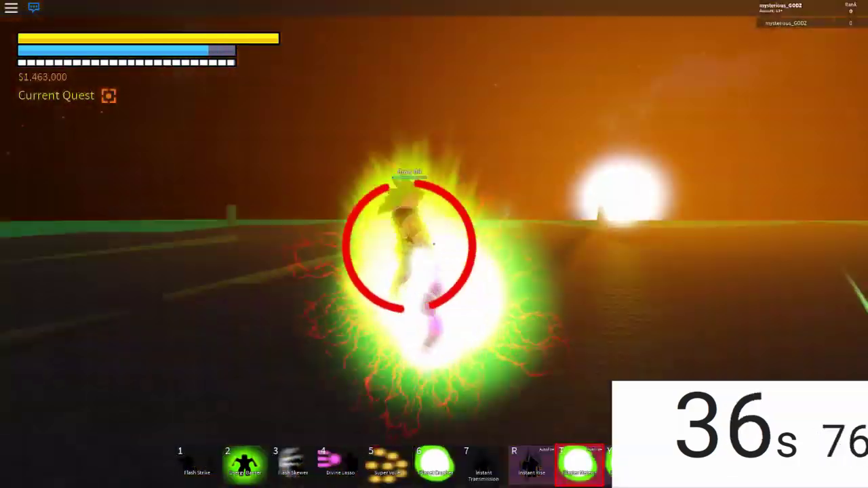
pyautogui.press('t')
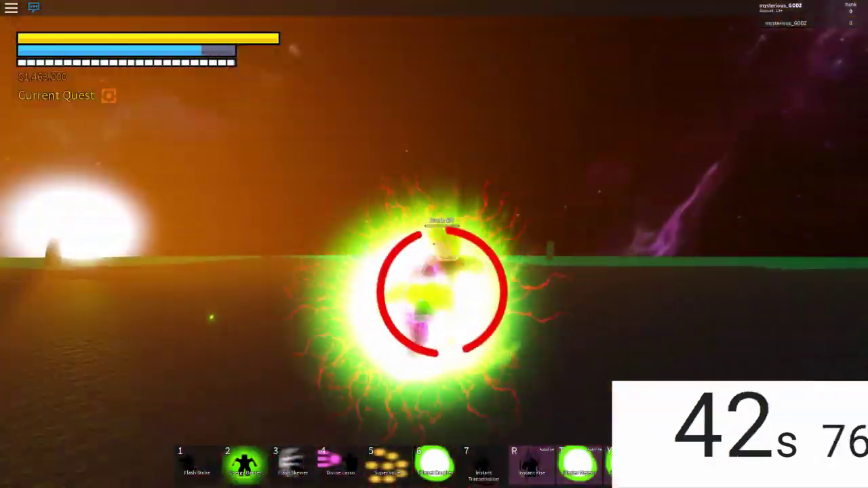
pyautogui.press('t')
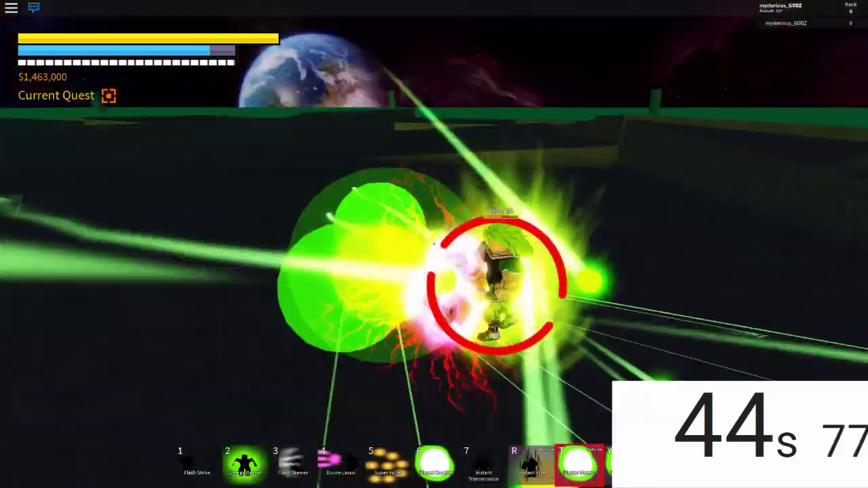